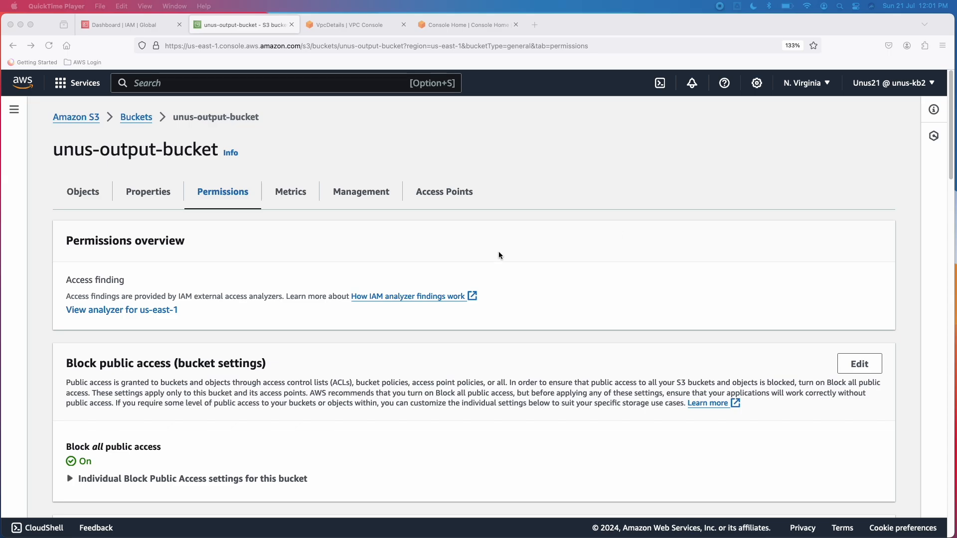
Review the bucket policy JSON of unus-output-bucket, including its statement's action, resources and conditions
scroll(237, 216, down, 8)
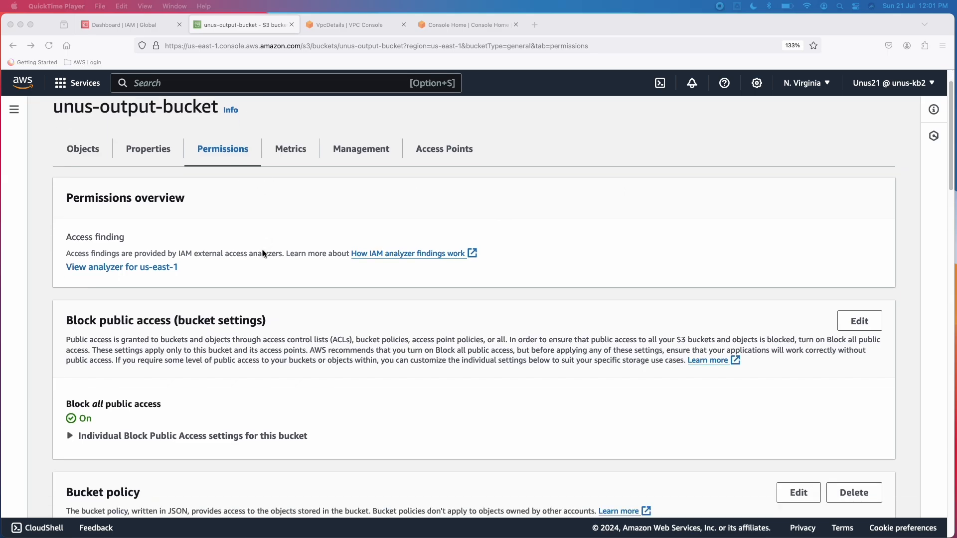
scroll(205, 339, down, 3)
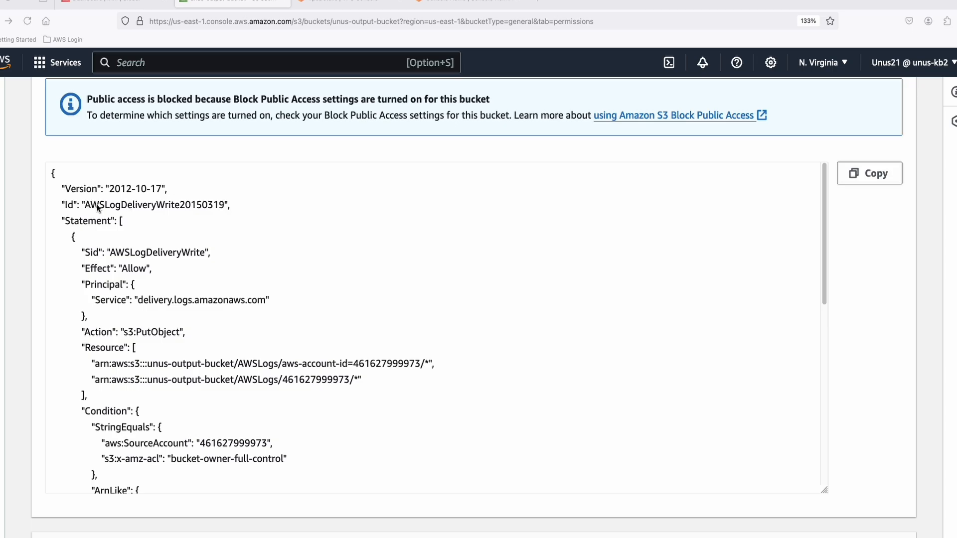
scroll(99, 237, down, 3)
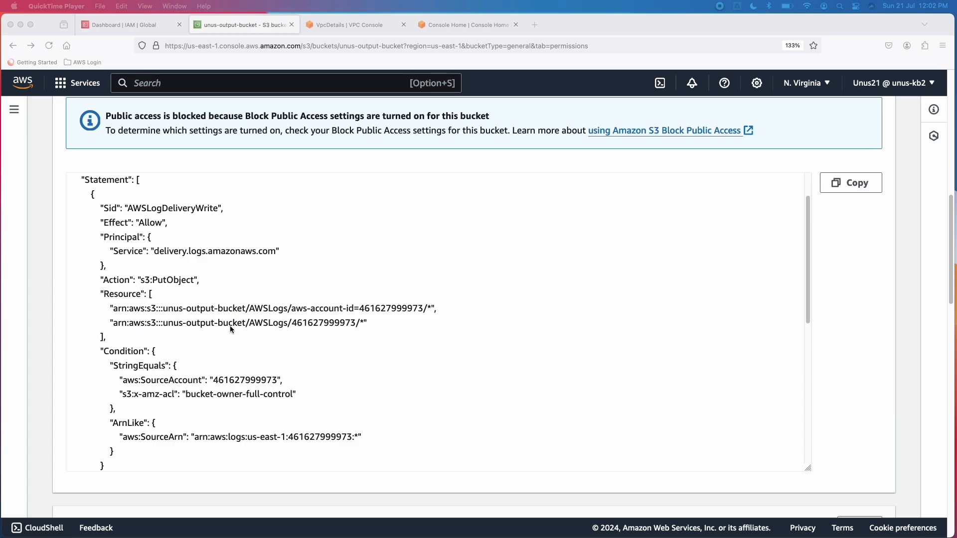
scroll(199, 334, down, 1)
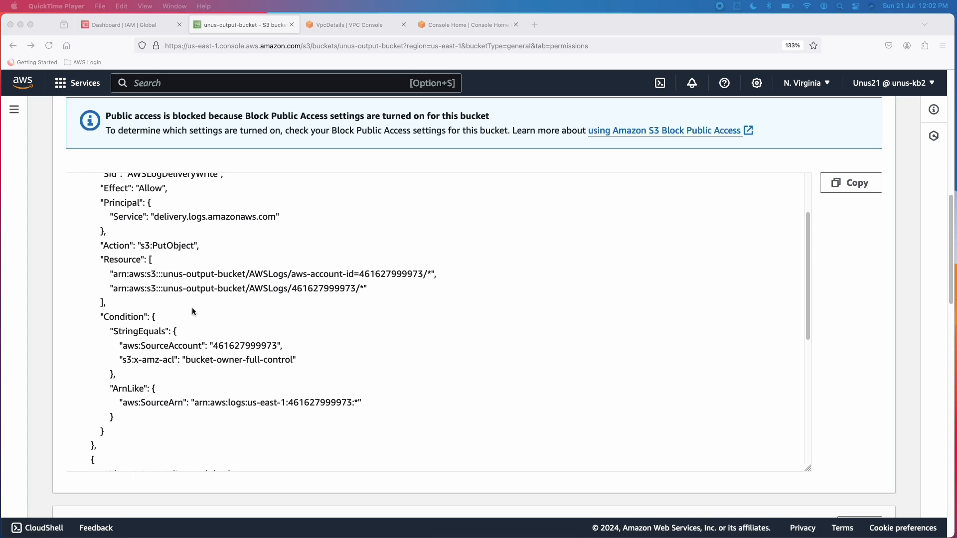
scroll(193, 307, up, 2)
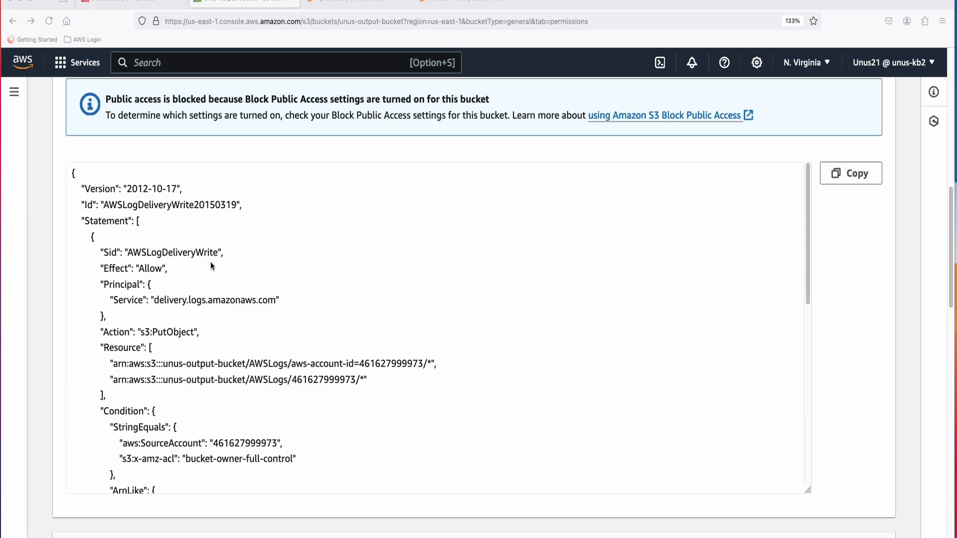
Switch to the IAM console and start creating a new policy
click(119, 3)
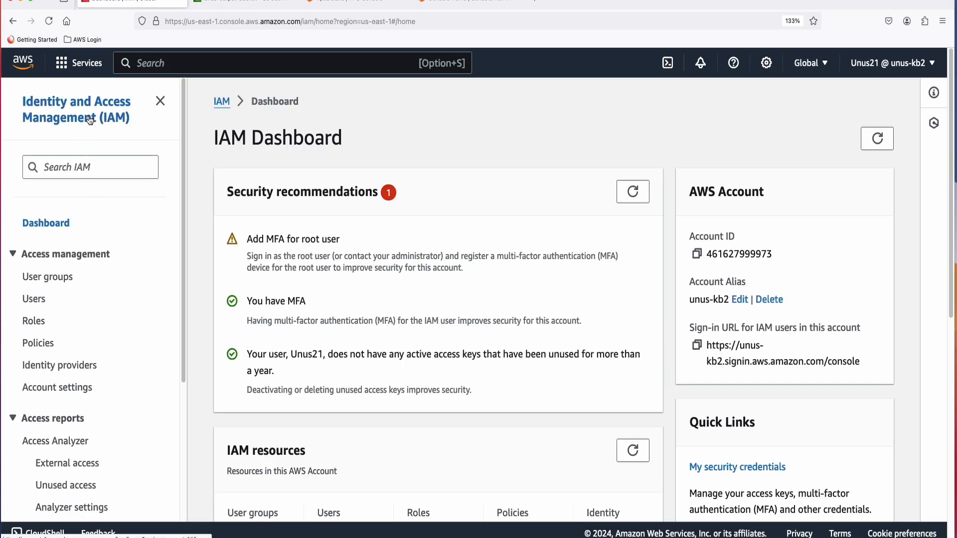
click(38, 344)
click(835, 147)
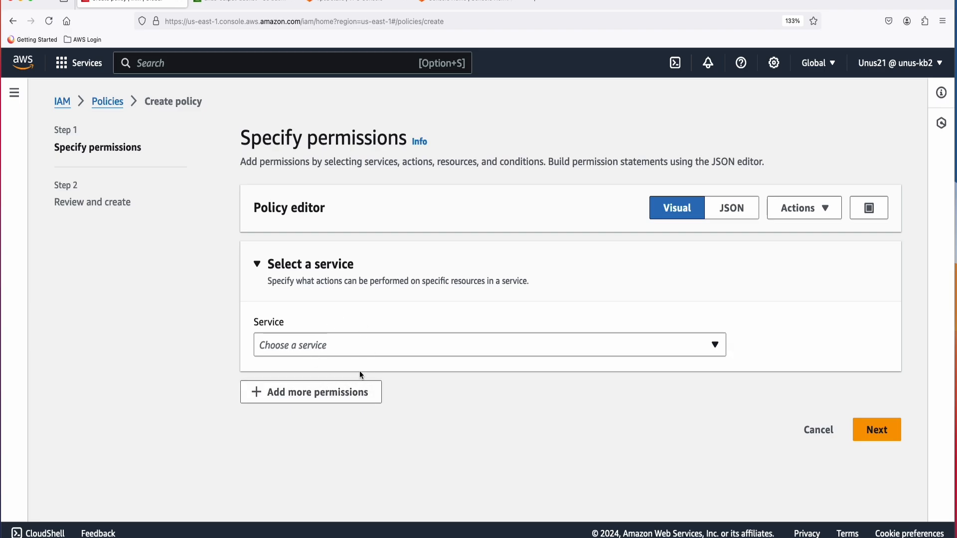
Switch the policy editor to JSON, expand it to full screen and widen the statement editing area
click(735, 211)
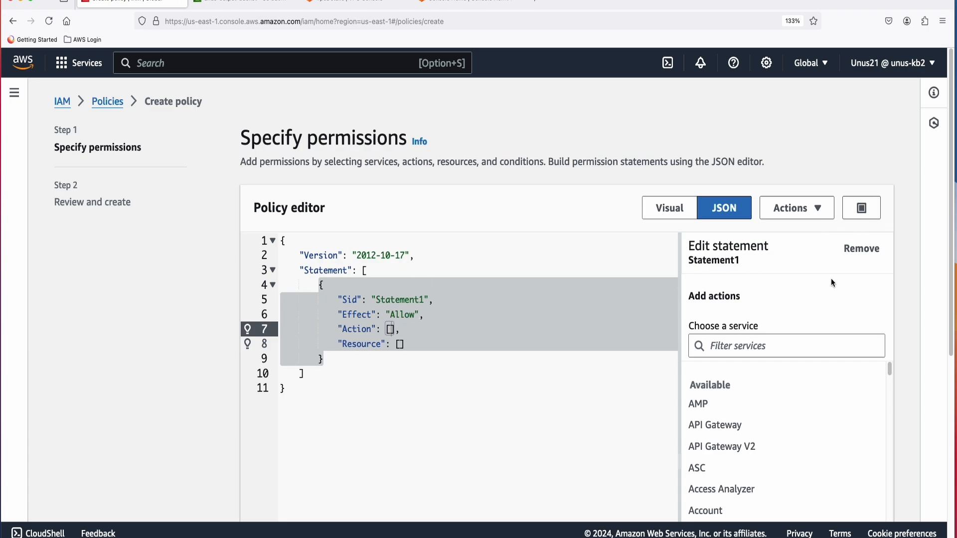
click(865, 208)
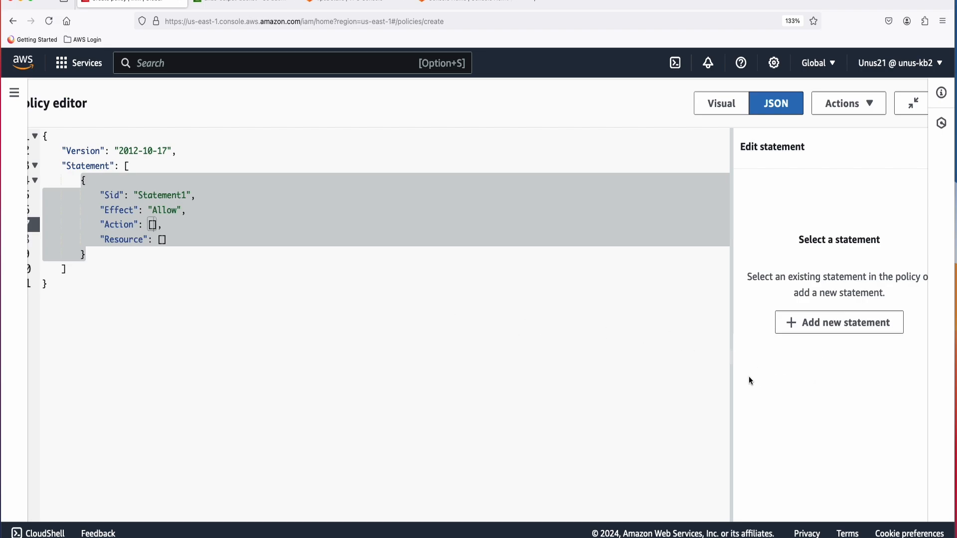
drag(731, 364, 469, 376)
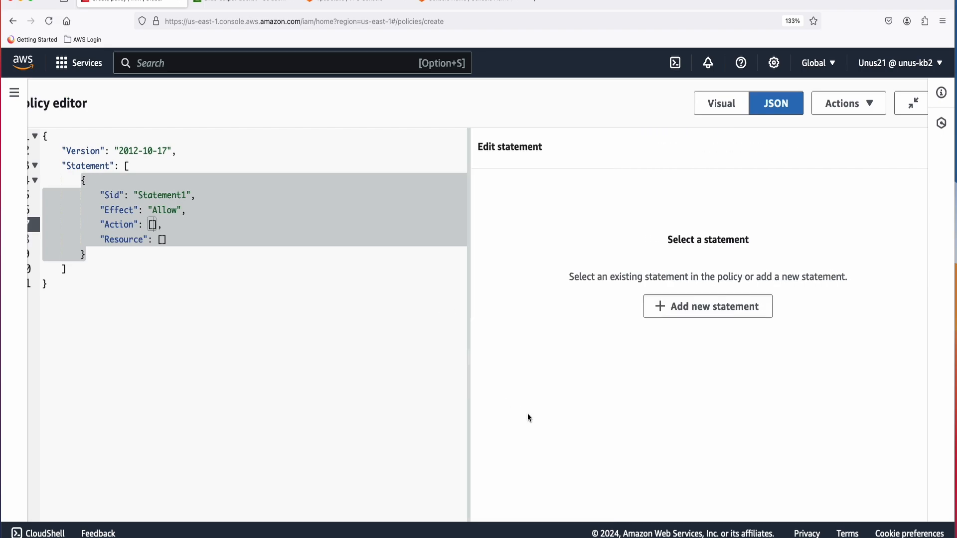
Select Statement1 for editing and choose S3 as the service for its actions
click(172, 210)
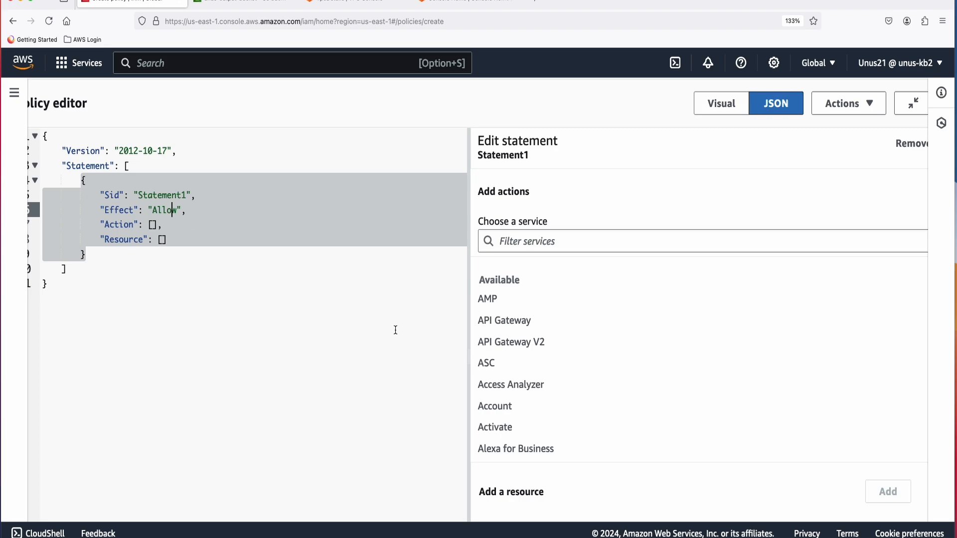
click(509, 241)
text(S)
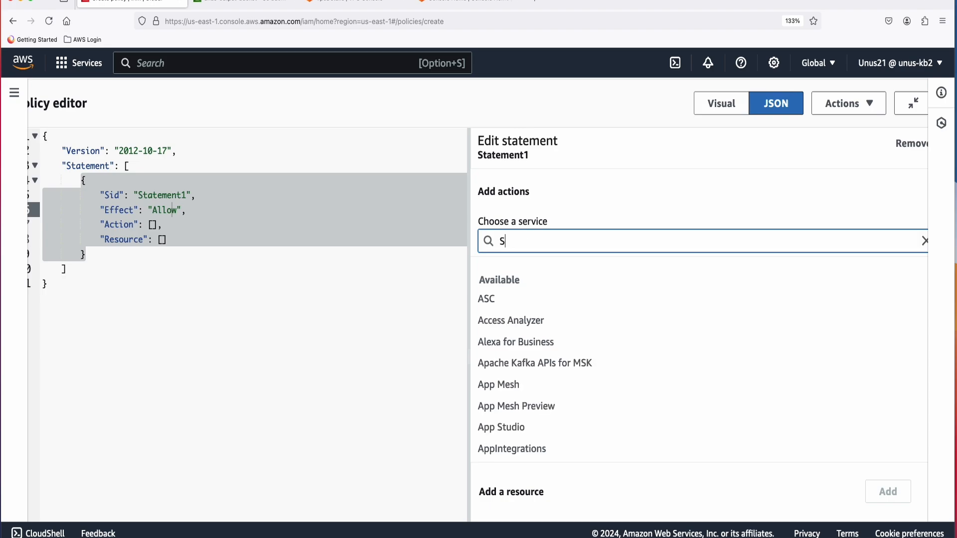
text(3)
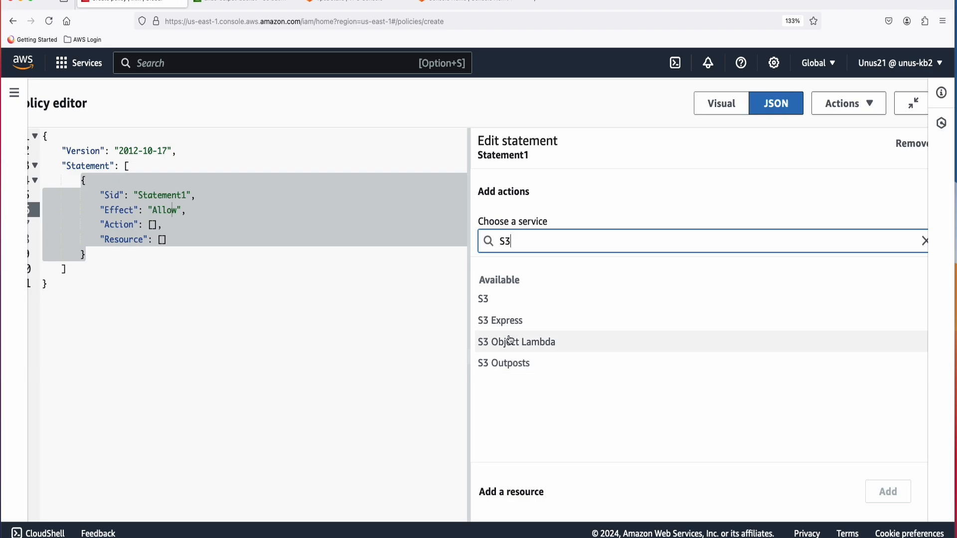
click(496, 299)
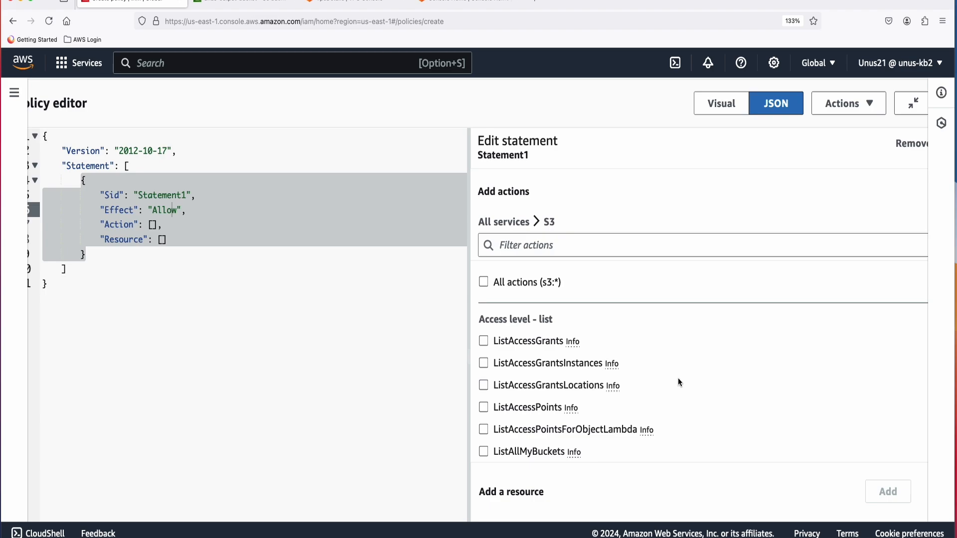
Find the PutObject action among the S3 actions and add it to Statement1
scroll(620, 410, down, 10)
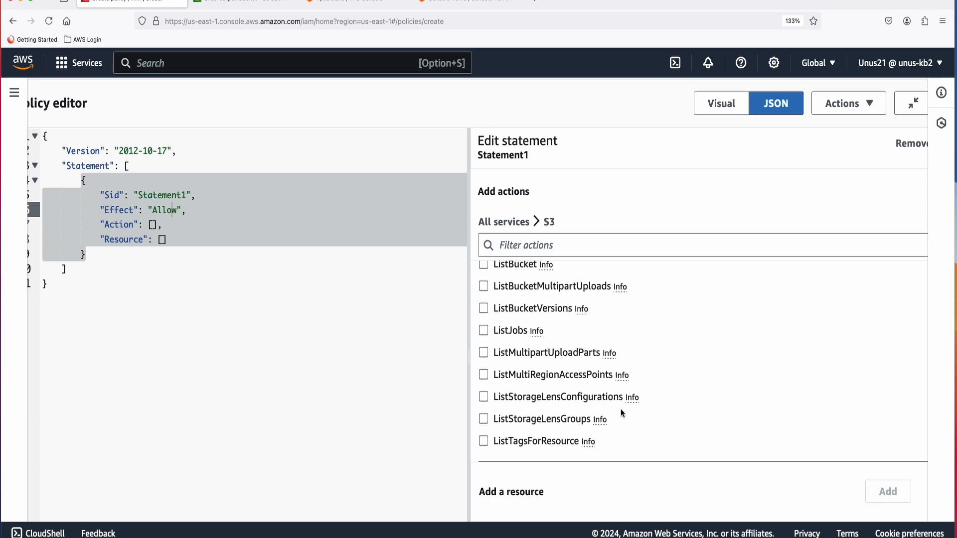
scroll(621, 409, down, 8)
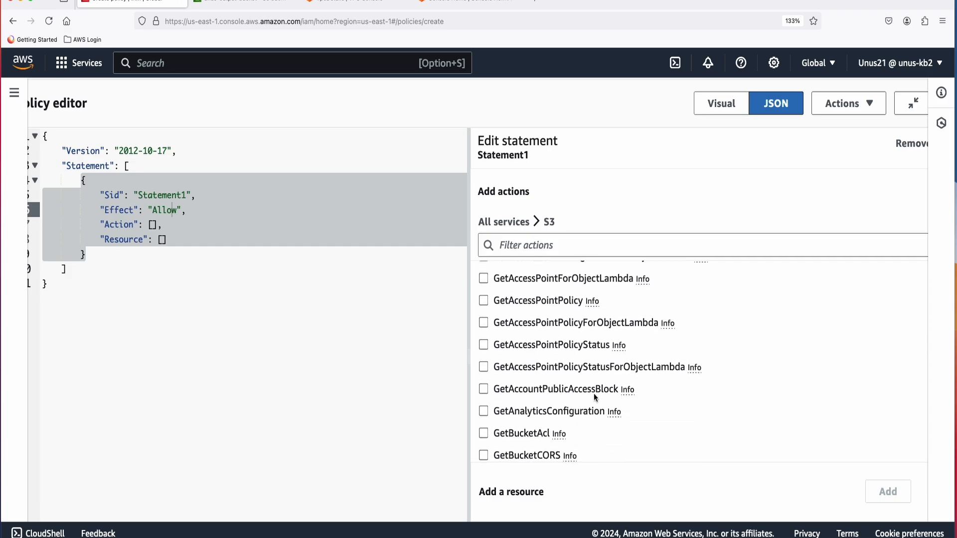
scroll(594, 398, down, 3)
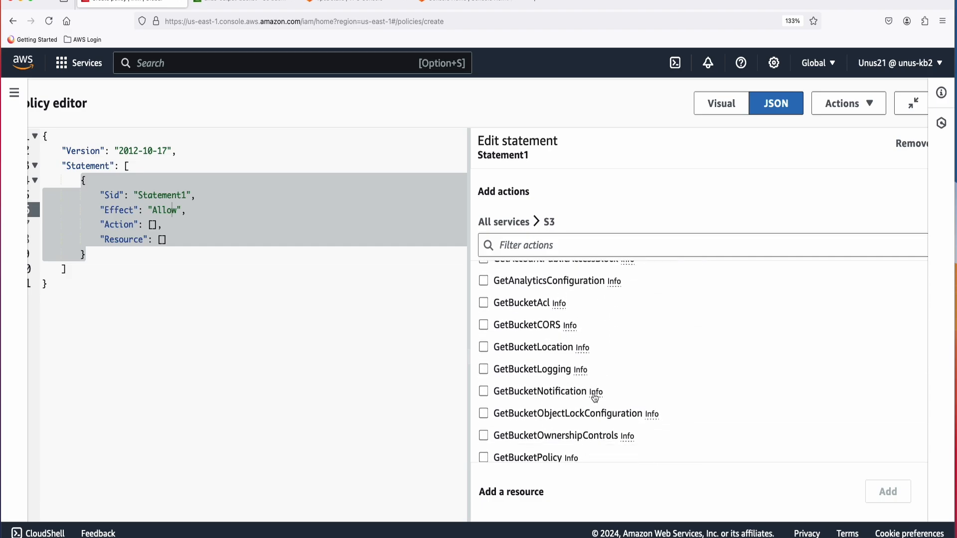
scroll(595, 350, up, 20)
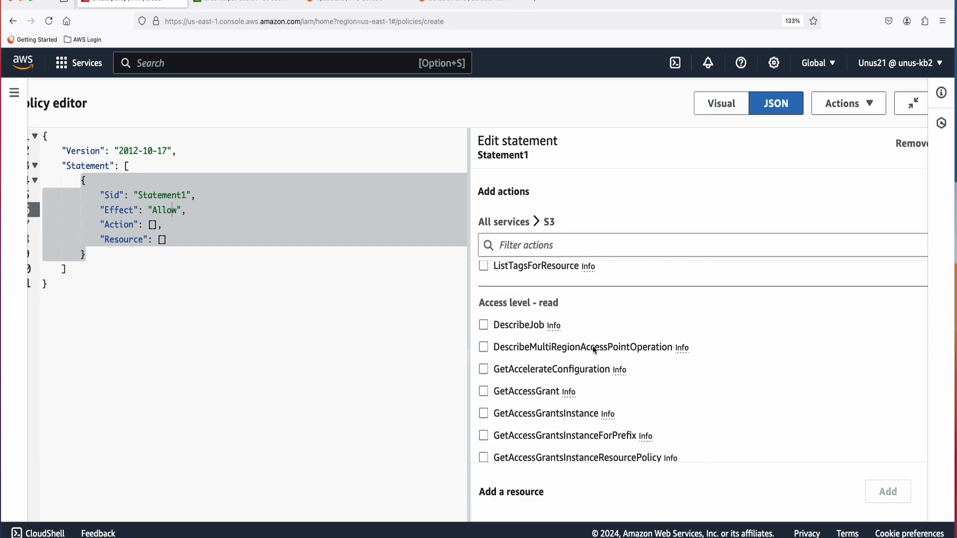
scroll(595, 350, up, 1)
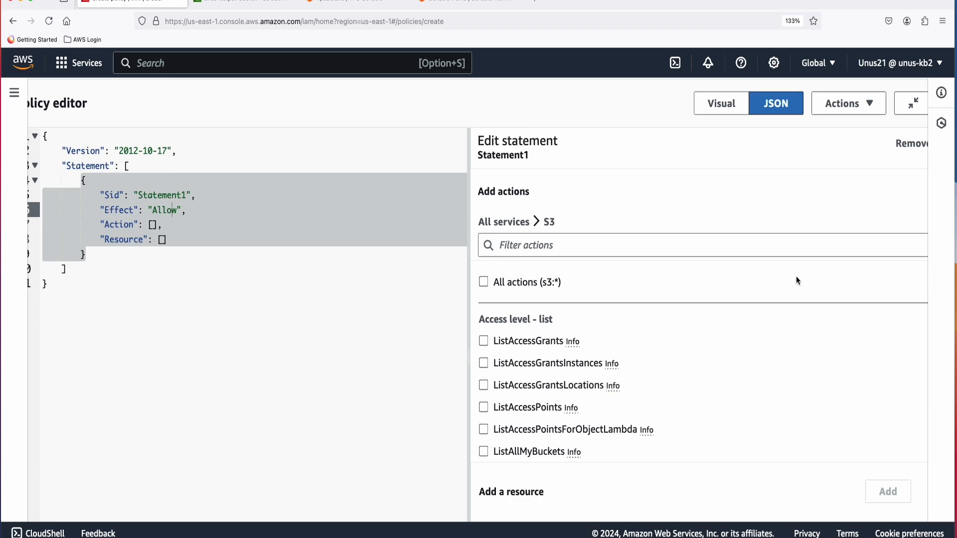
text(PutO)
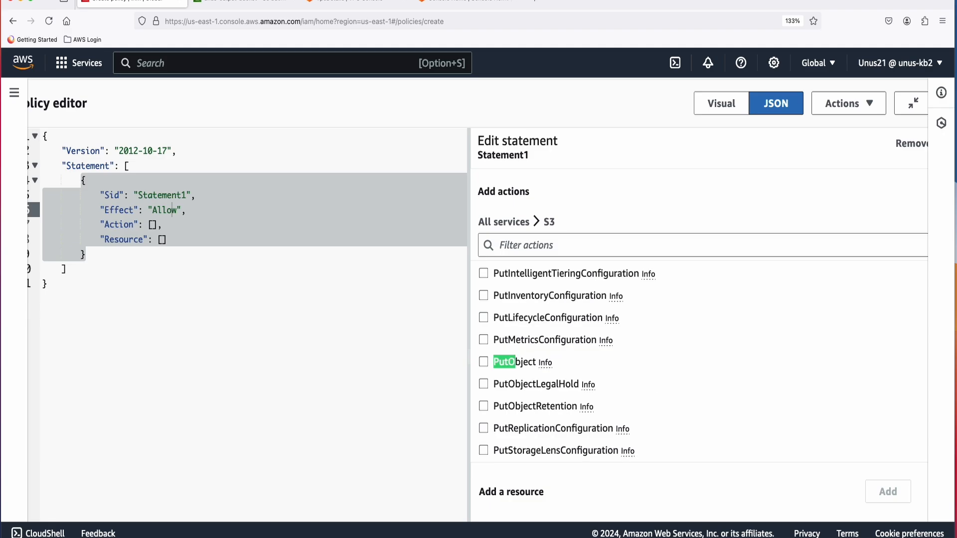
click(484, 362)
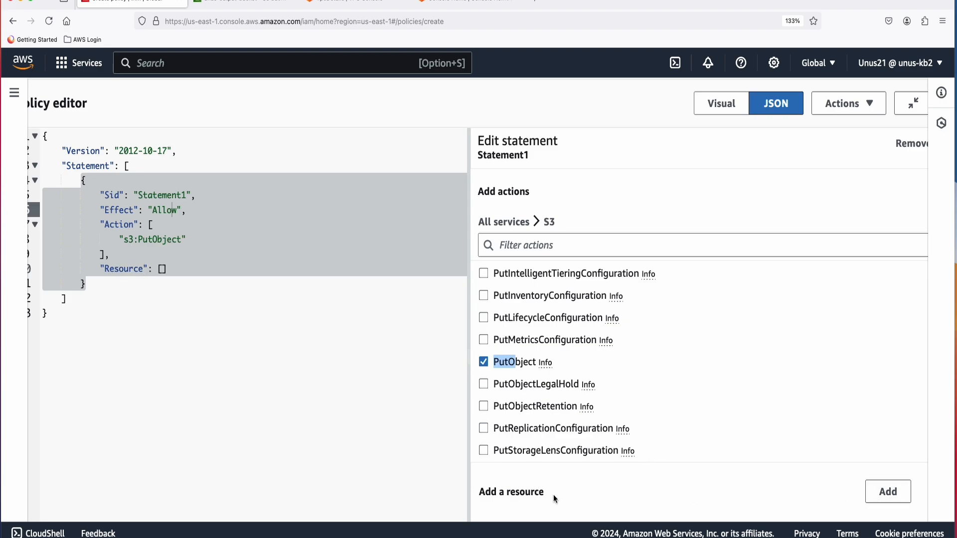
Start adding an S3 resource of type object, with unus-output-bucket as the bucket name in its ARN
click(888, 495)
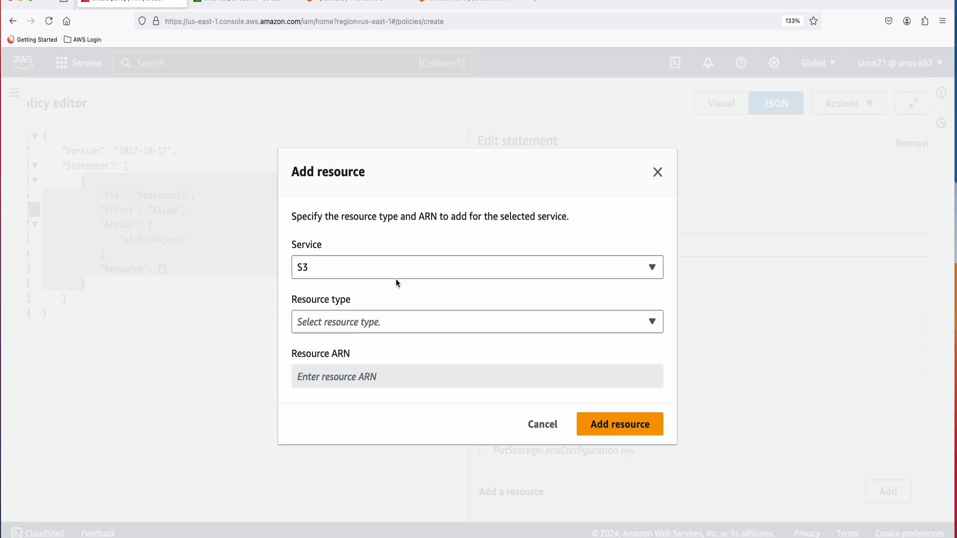
click(378, 319)
click(385, 392)
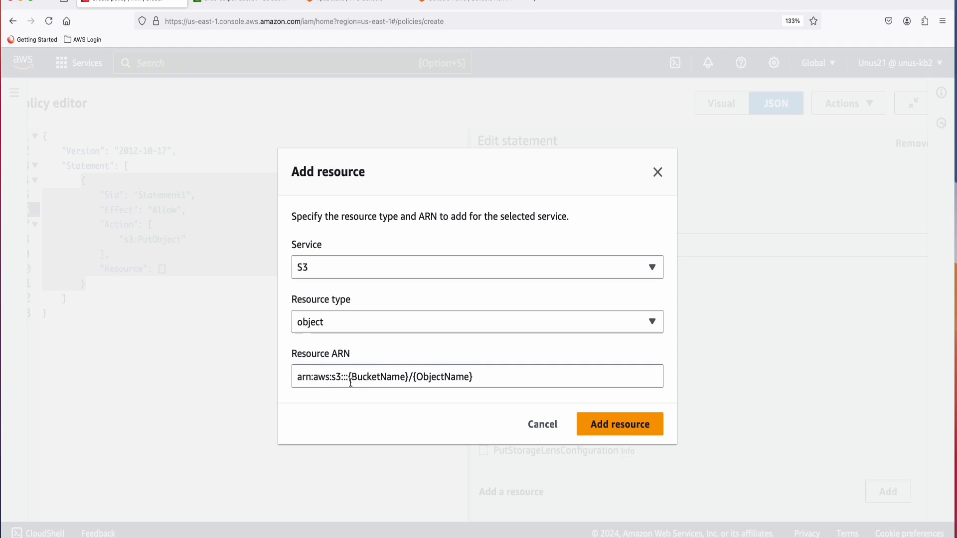
click(409, 380)
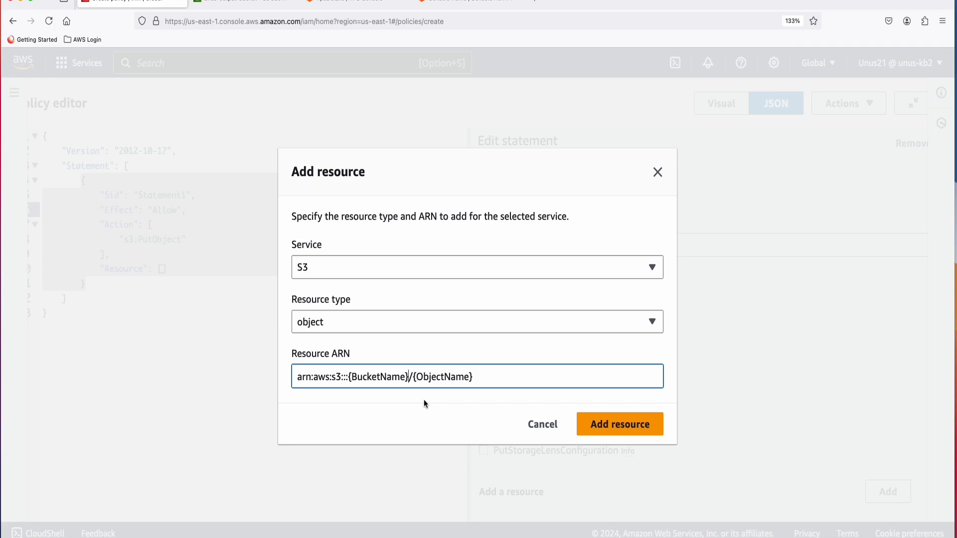
key(BackSpace)
key(BackSpace)
key(BackSpace)
key(BackSpace)
key(BackSpace)
key(BackSpace)
key(BackSpace)
key(BackSpace)
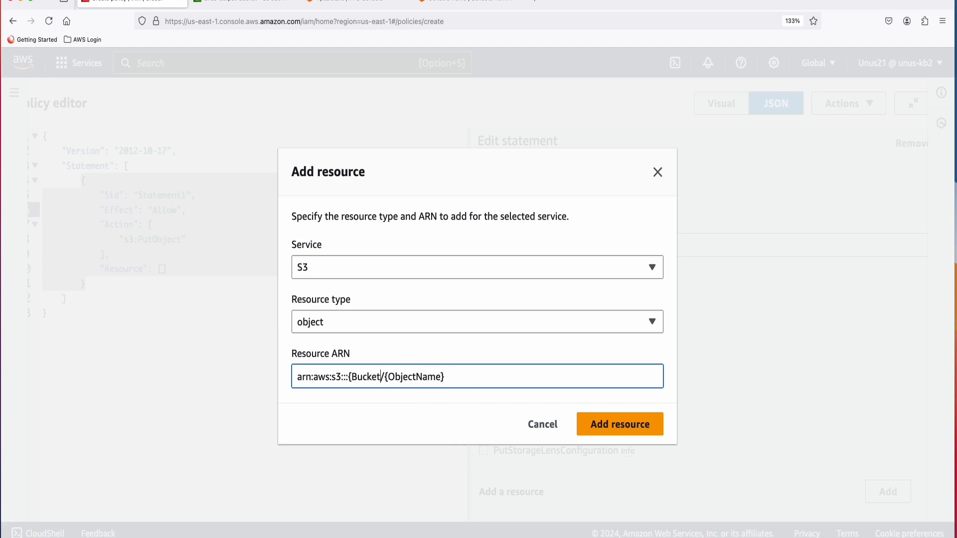
key(BackSpace)
key(BackSpace)
key(BackSpace)
key(BackSpace)
text(unus-)
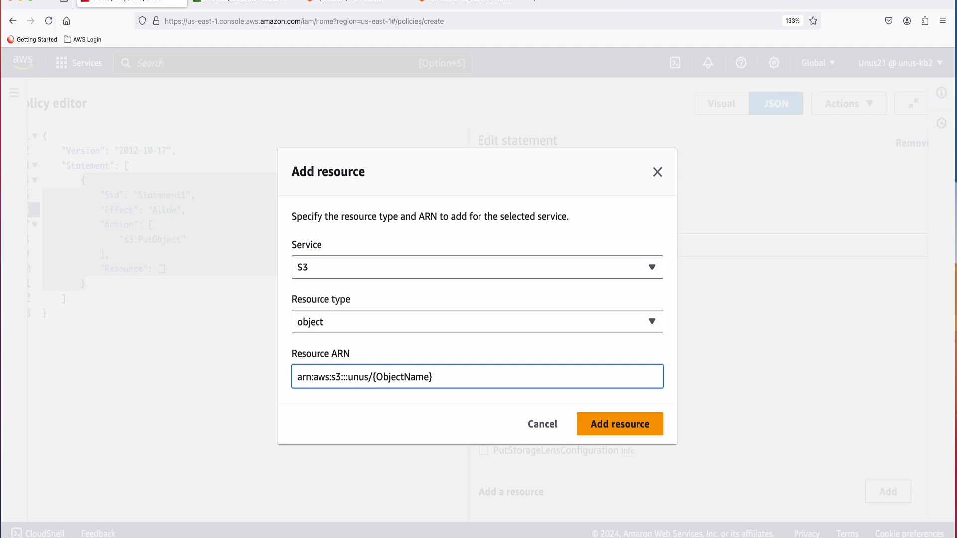
text(output-bucket/)
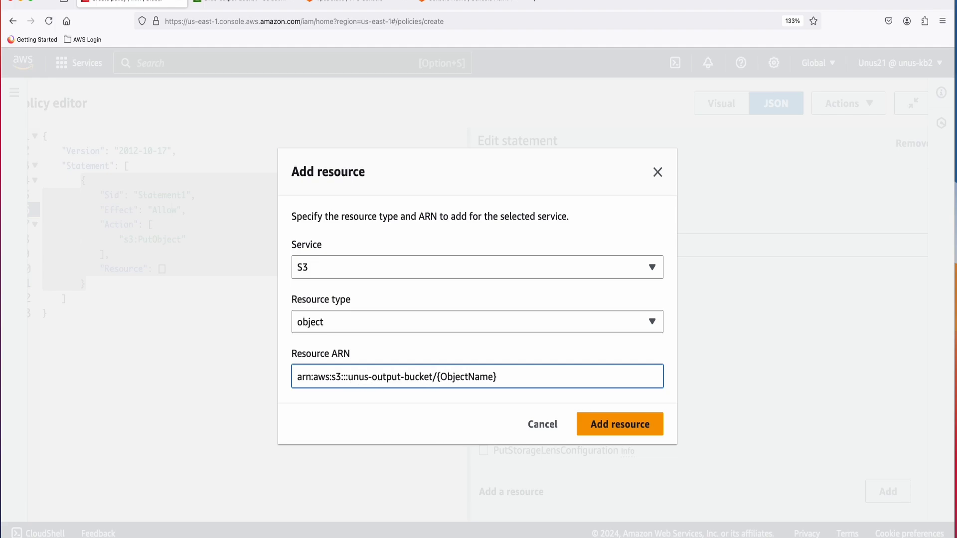
text(*)
Replace the object name placeholder in the ARN with * and add the resource to the statement
key(Delete)
key(Delete)
key(Delete)
key(Delete)
key(Delete)
key(Delete)
key(Delete)
key(Delete)
key(Delete)
key(Delete)
key(Delete)
key(Delete)
click(592, 425)
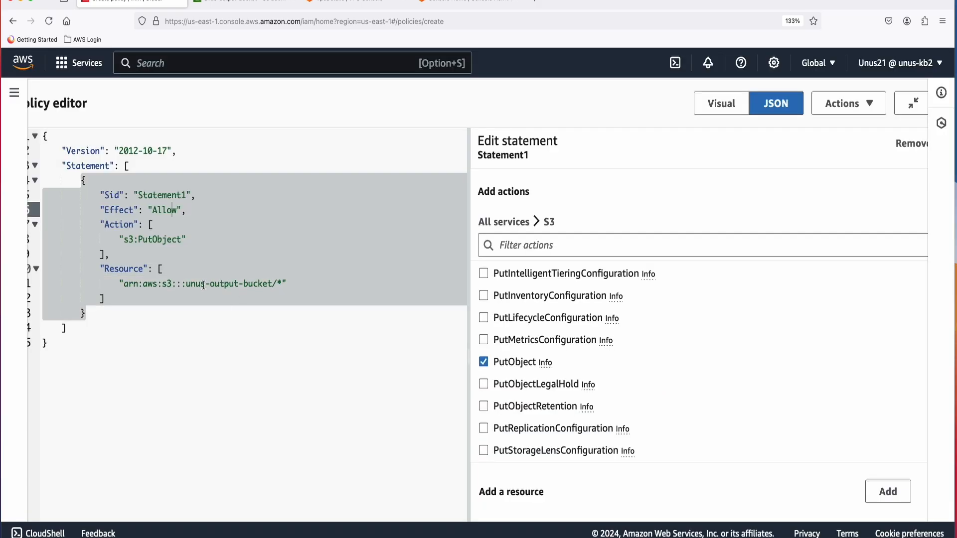
Start adding a condition to Statement1 and choose aws:SourceVpc from the global condition keys
click(239, 286)
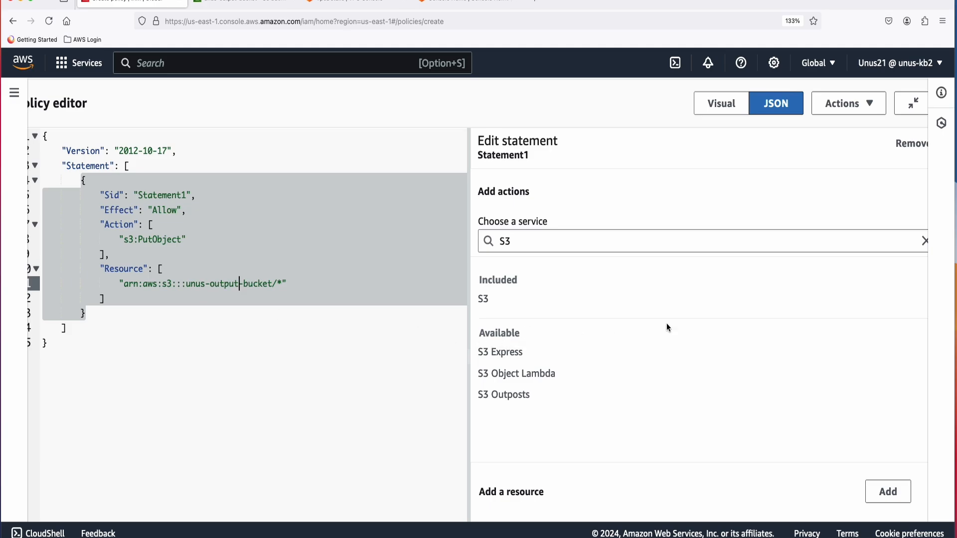
scroll(782, 369, down, 2)
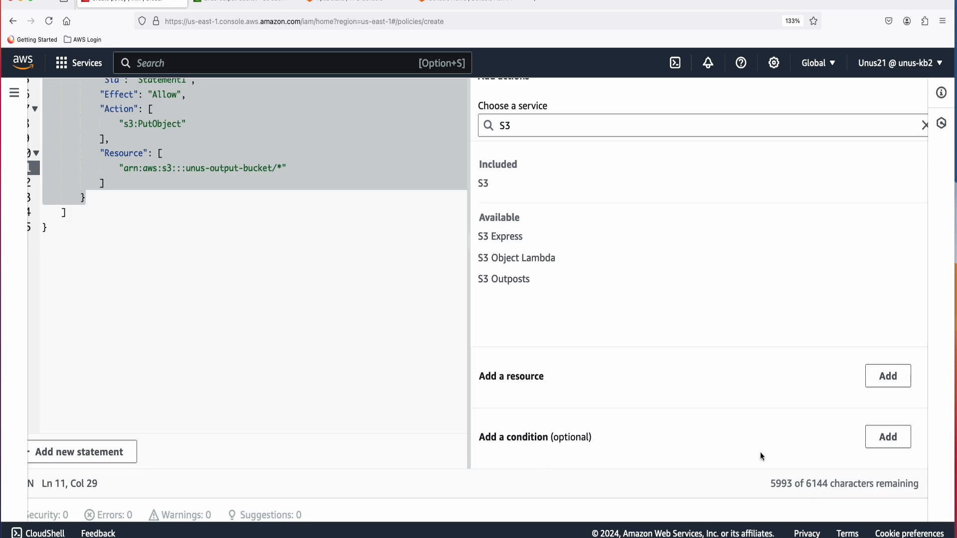
click(873, 438)
click(348, 259)
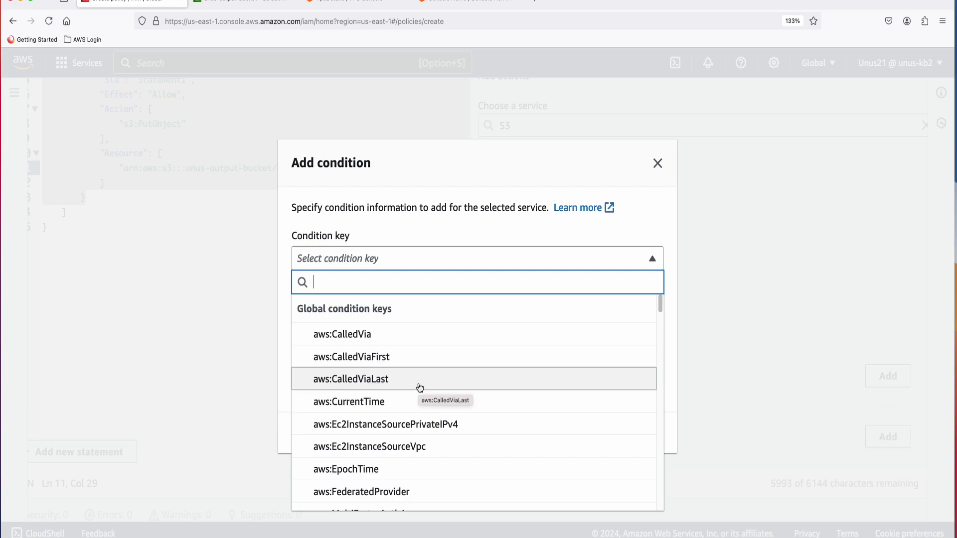
scroll(420, 388, down, 10)
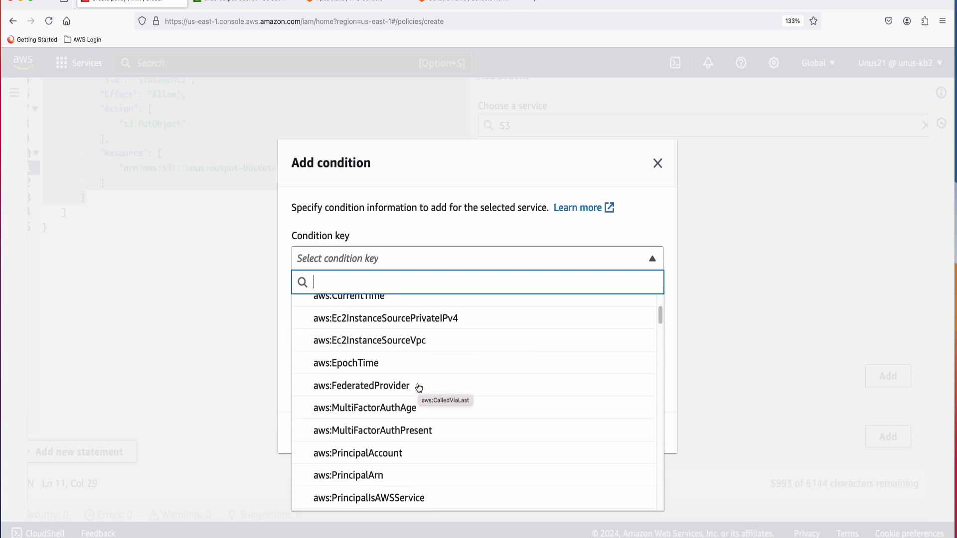
scroll(411, 388, down, 10)
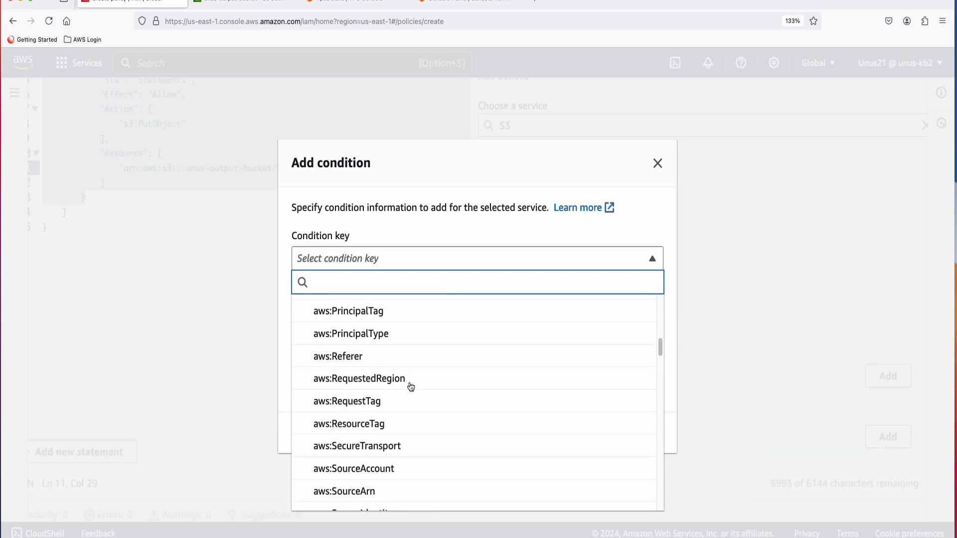
scroll(411, 388, down, 3)
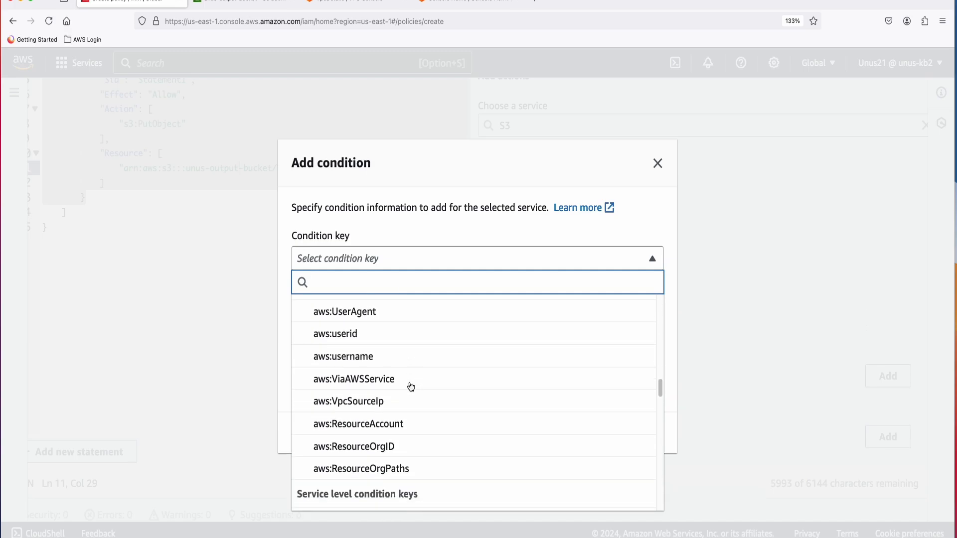
scroll(411, 387, up, 2)
scroll(411, 388, down, 2)
scroll(411, 387, up, 2)
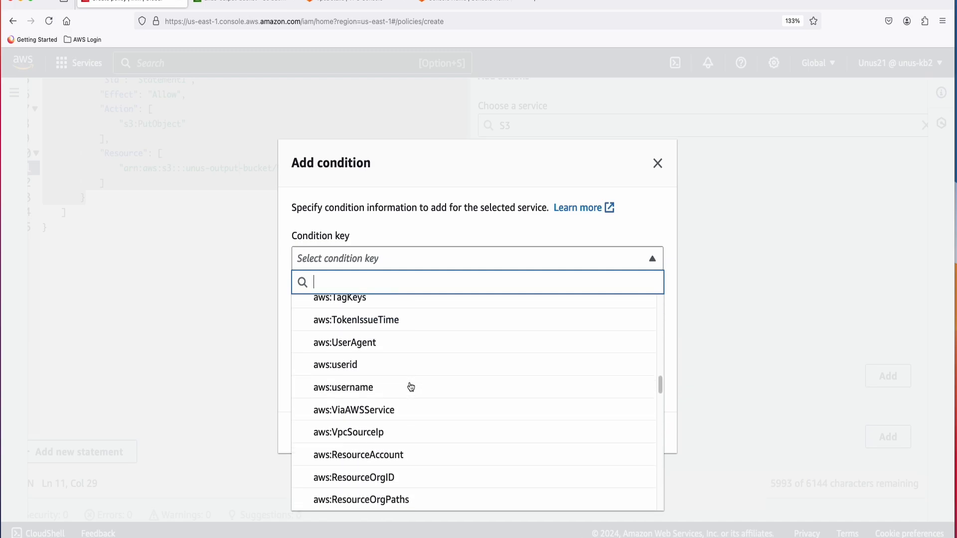
scroll(411, 388, up, 3)
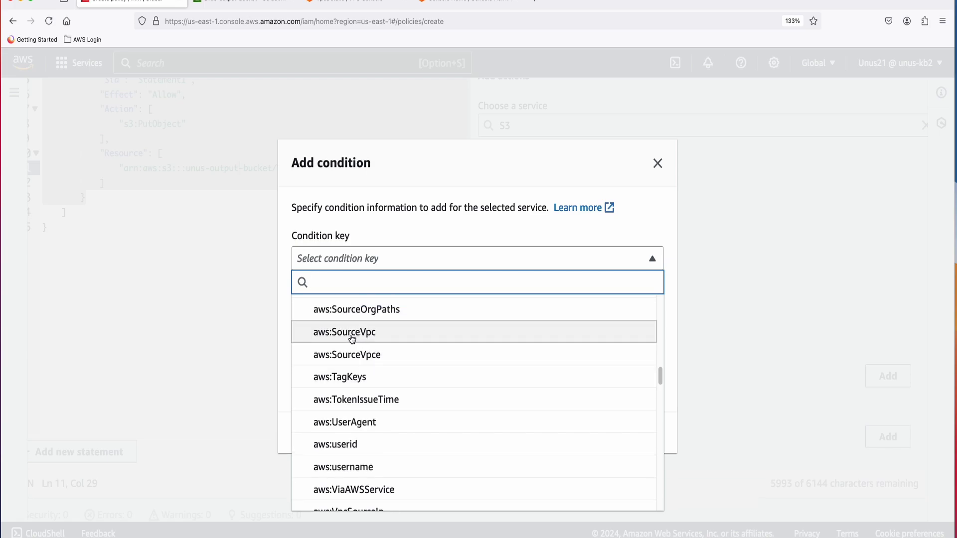
click(358, 316)
Set the condition's operator to StringEquals with If exists, enter vpc-1234 as its value, and add it to the statement
click(320, 363)
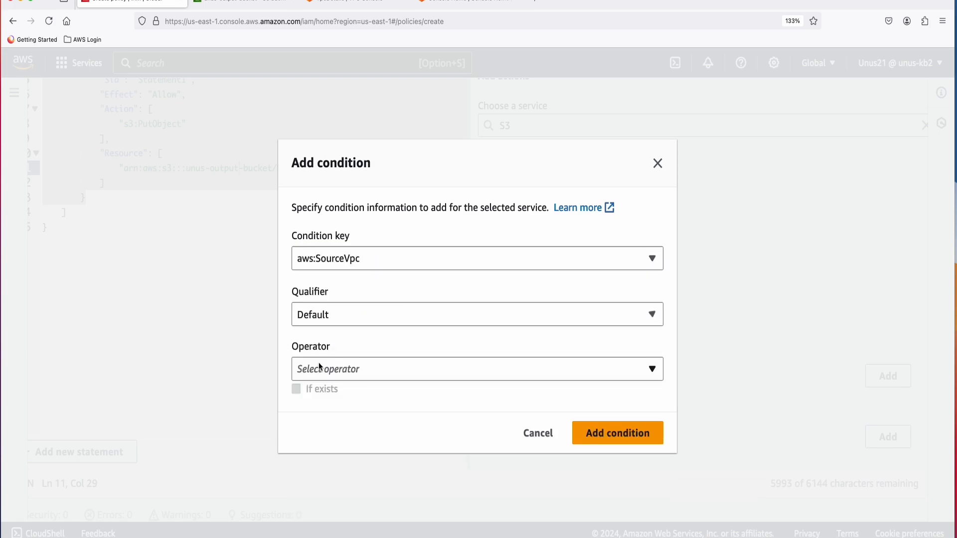
click(345, 370)
click(334, 212)
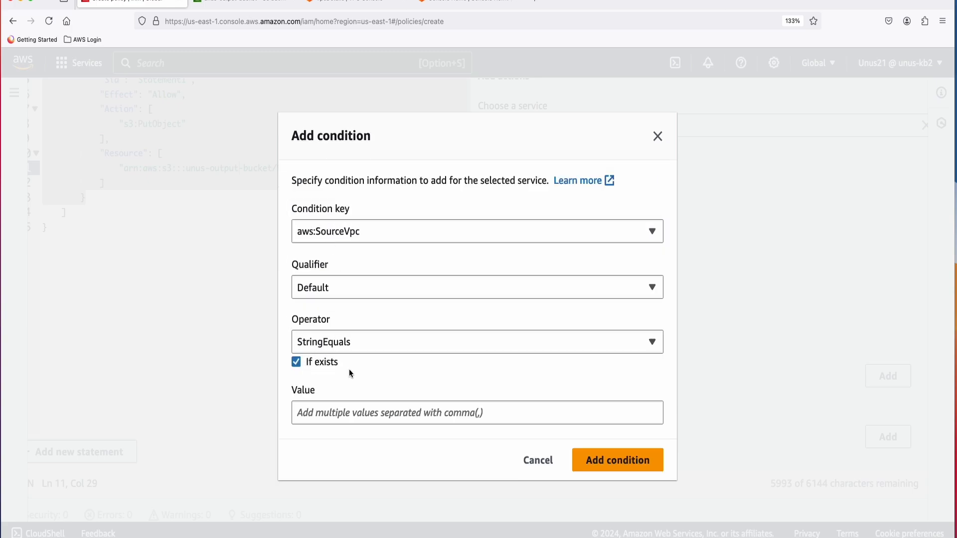
click(351, 415)
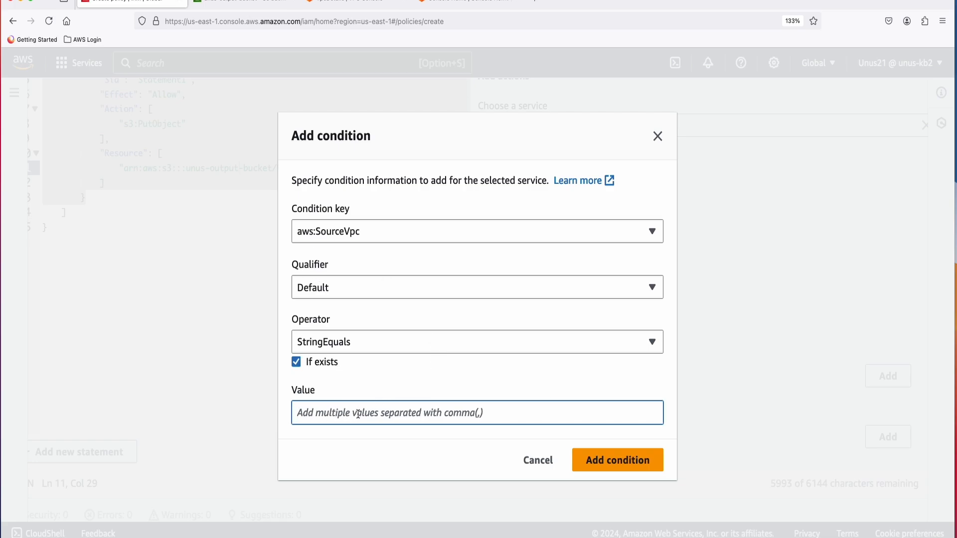
text(vpc-)
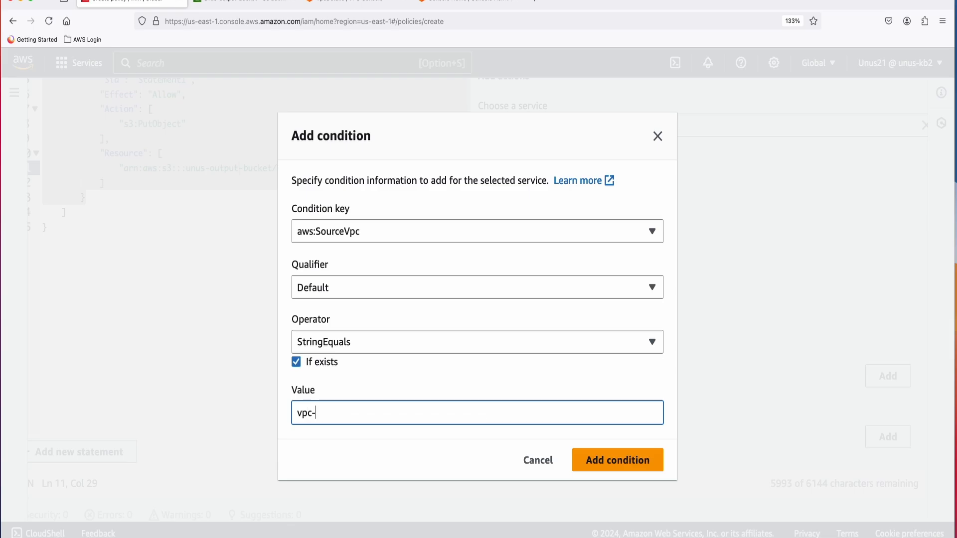
text(1234)
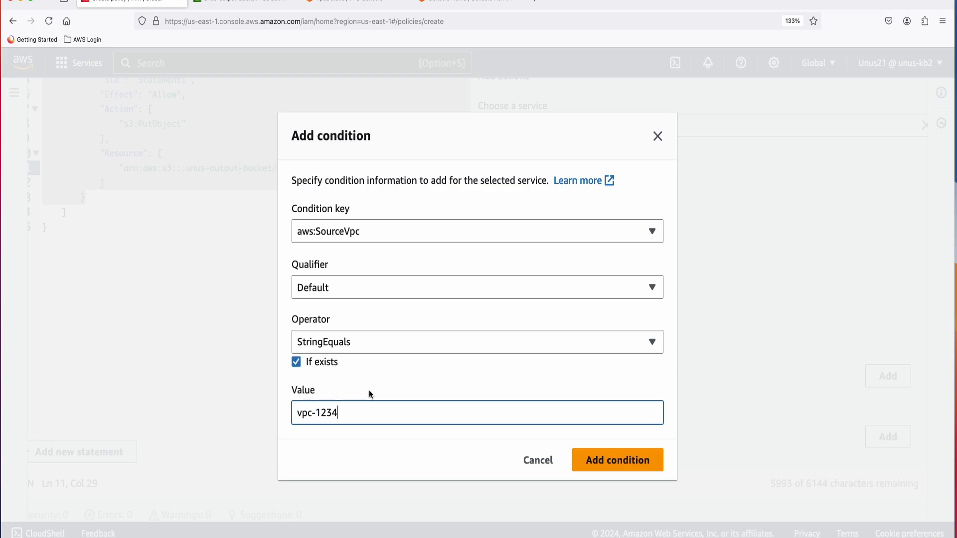
click(583, 452)
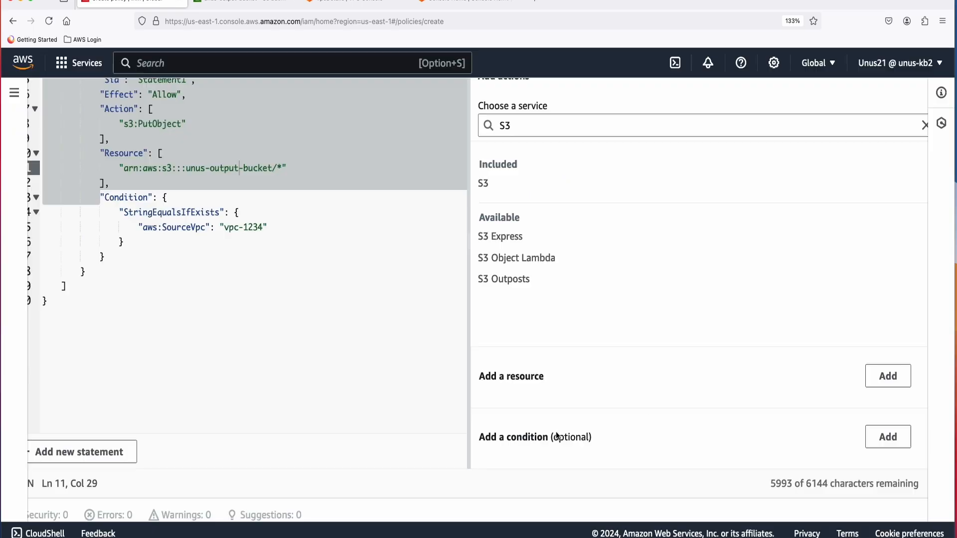
Open the policy's validation errors and read the details reported for the VPC condition value
mouse_move(30, 233)
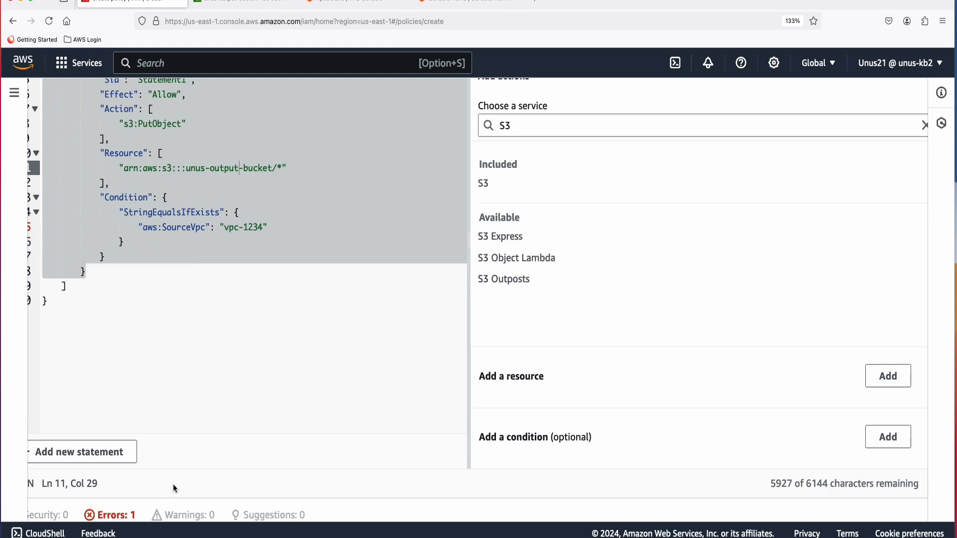
scroll(173, 484, down, 1)
click(123, 508)
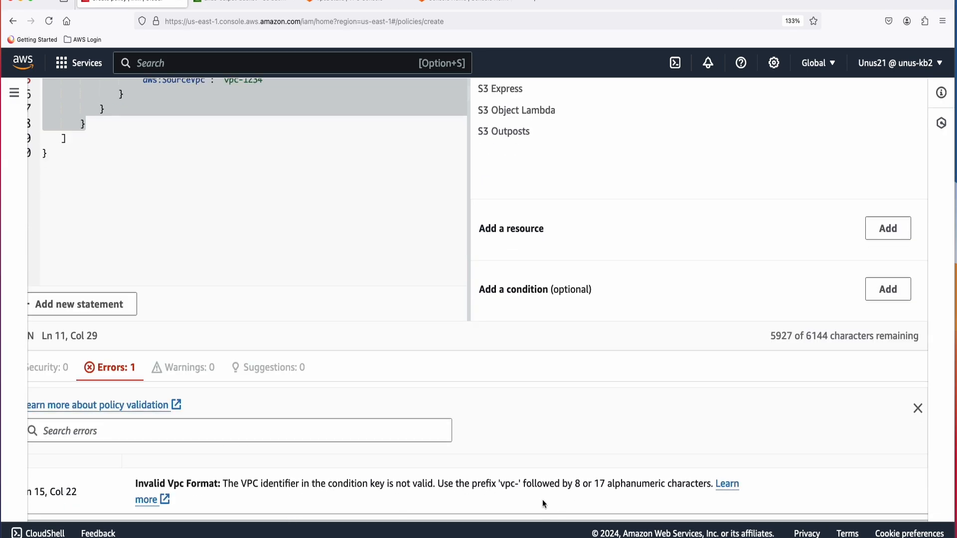
scroll(554, 486, up, 5)
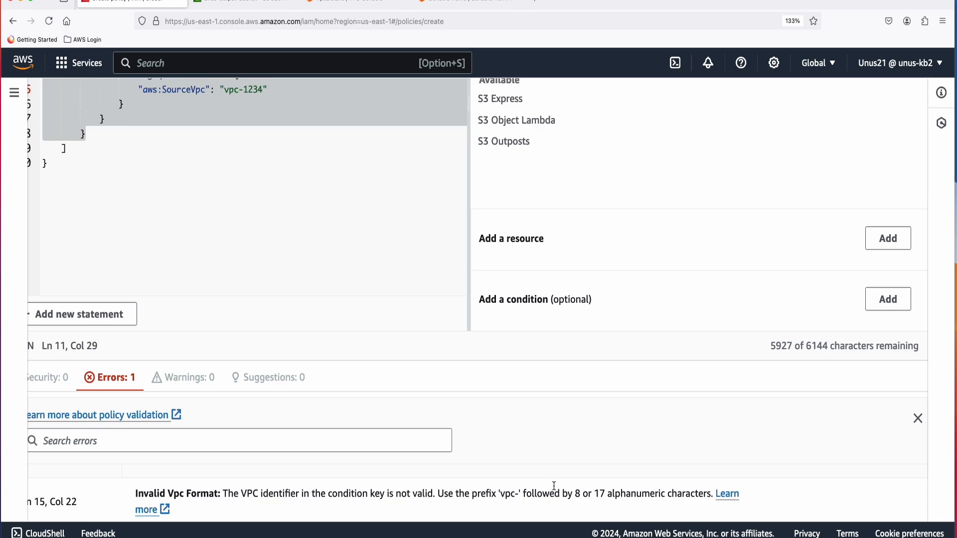
Copy the default VPC's ID from the VPC console and replace vpc-1234 in the aws:SourceVpc condition with vpc-085e4cbb009c44173
click(339, 4)
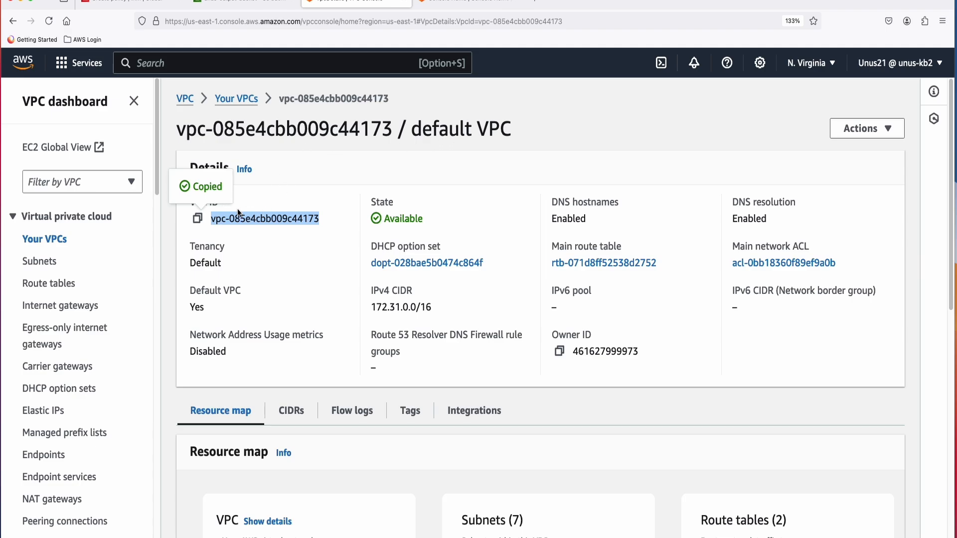
click(149, 7)
click(257, 322)
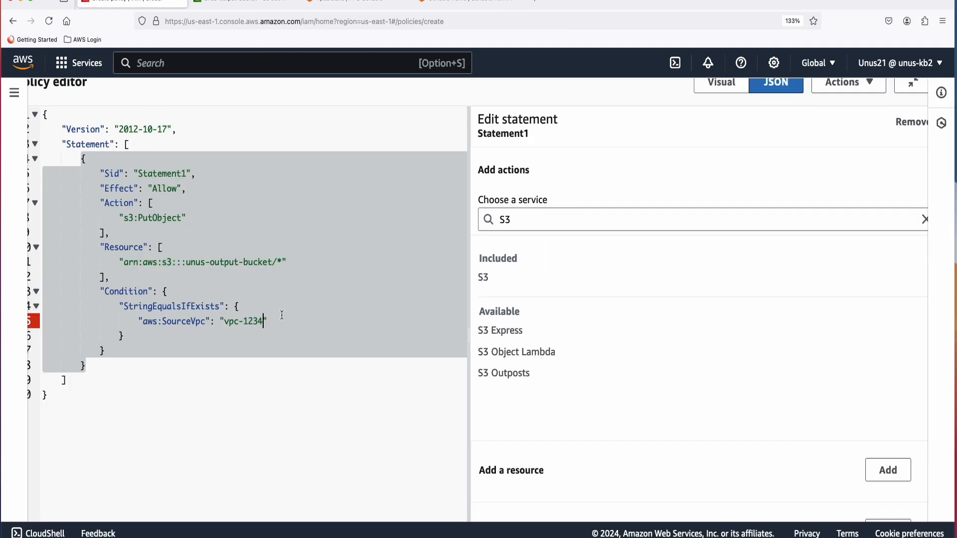
key(Delete)
key(Delete)
key(BackSpace)
key(BackSpace)
key(BackSpace)
key(BackSpace)
key(BackSpace)
key(BackSpace)
text(vpc-085e4cbb009c44173)
scroll(280, 314, down, 3)
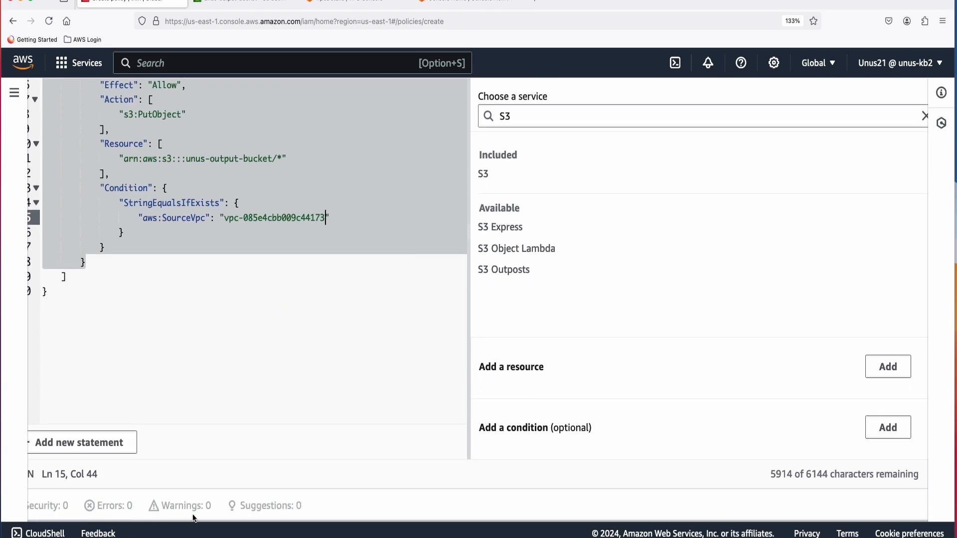
scroll(333, 428, up, 3)
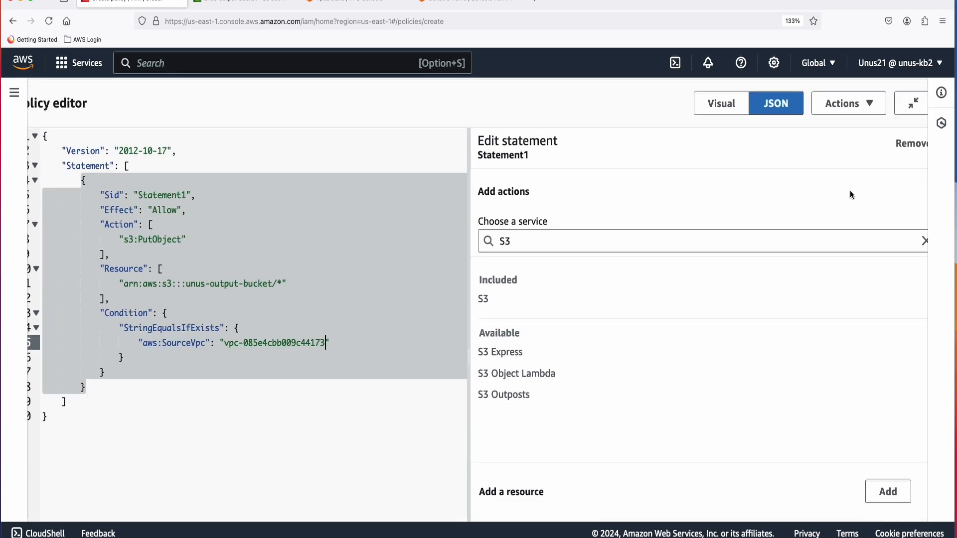
Revert the policy editor to fit in the page and continue to the Review and create stage
click(914, 107)
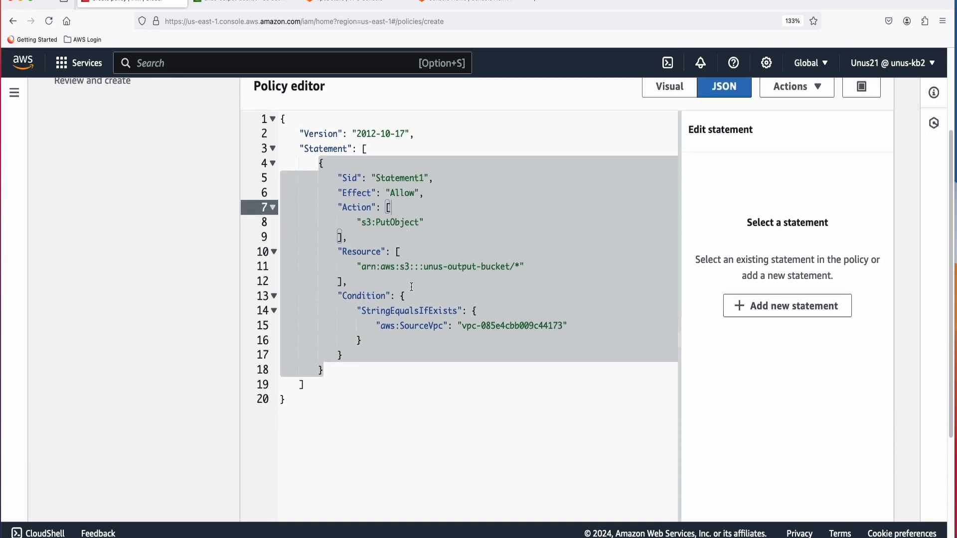
scroll(424, 272, down, 3)
click(869, 497)
Name the policy unus-policy-102 and create it
click(280, 287)
text(unus-)
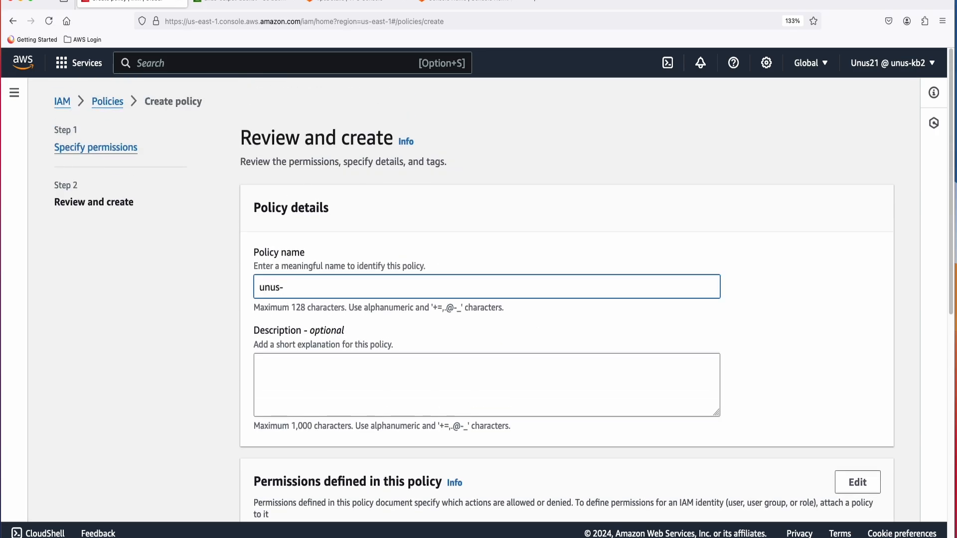
text(policy-101)
text(2)
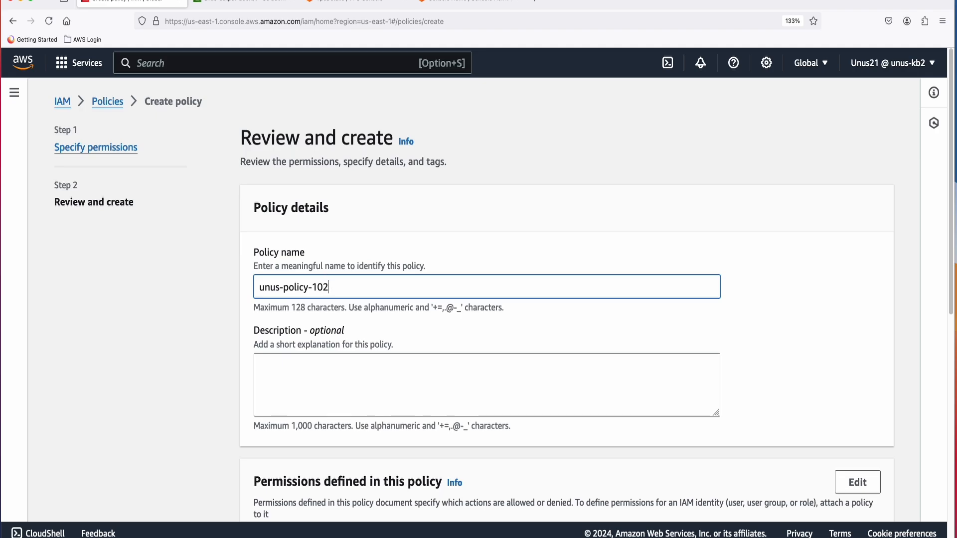
scroll(327, 270, down, 8)
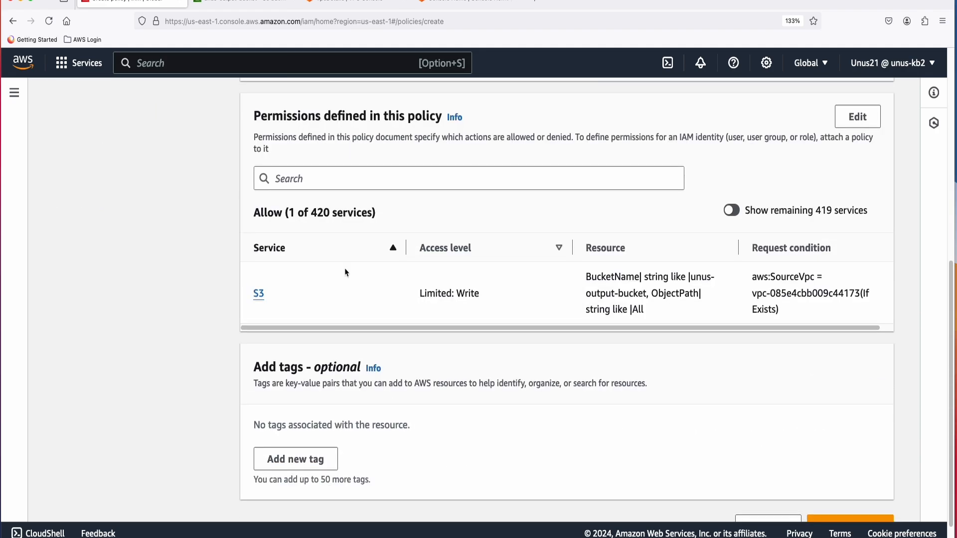
click(849, 496)
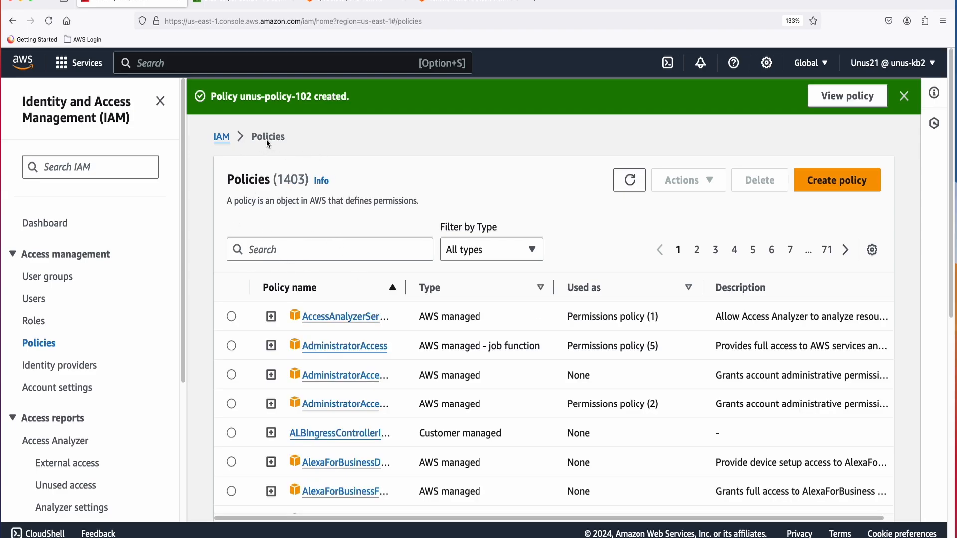
Search the policies for unus-pol and expand unus-policy-102 to review its action, resource and condition in the JSON
click(264, 248)
text(unus-pol)
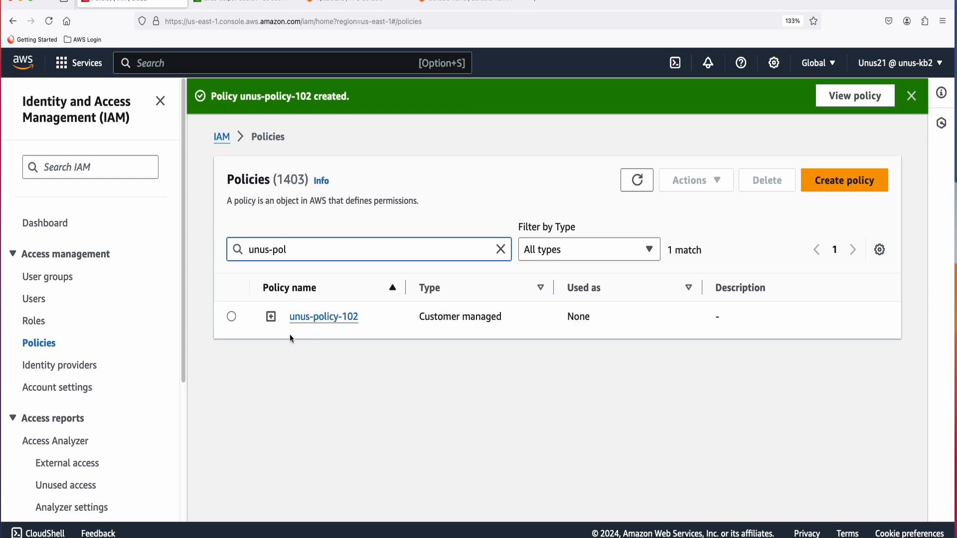
click(271, 318)
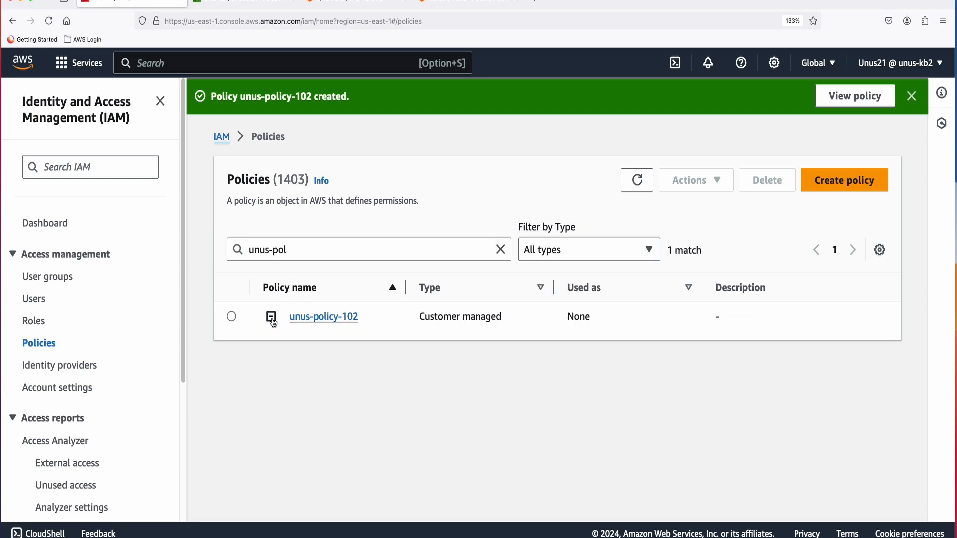
scroll(394, 381, down, 3)
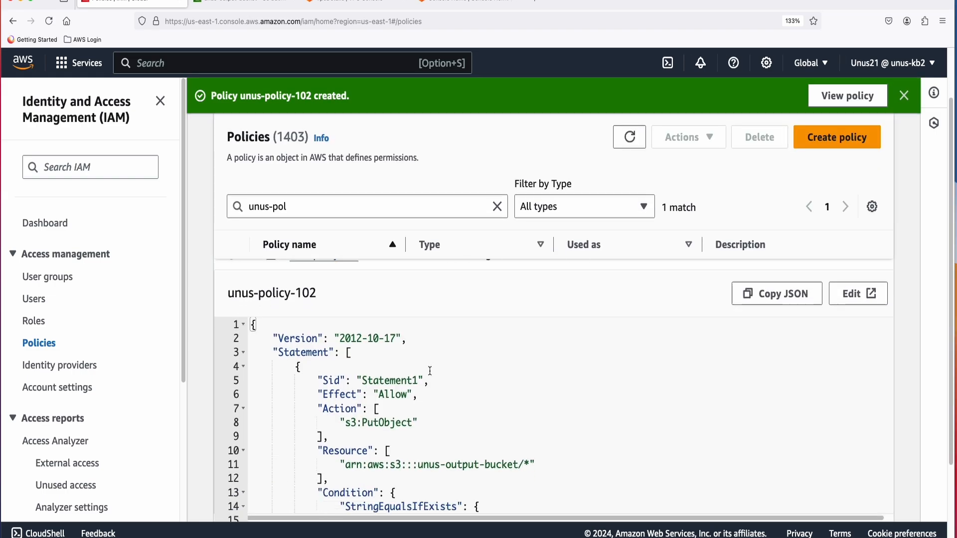
scroll(373, 407, down, 2)
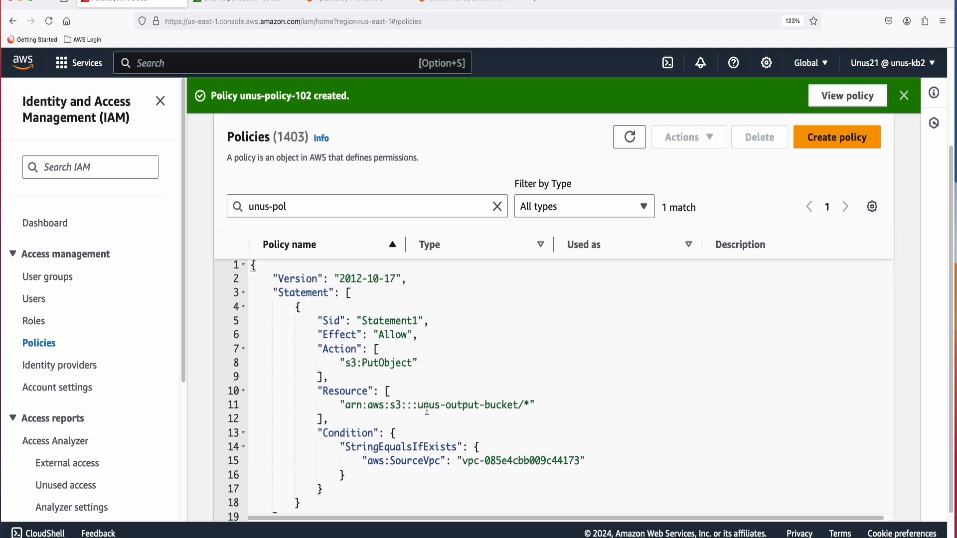
scroll(475, 426, down, 2)
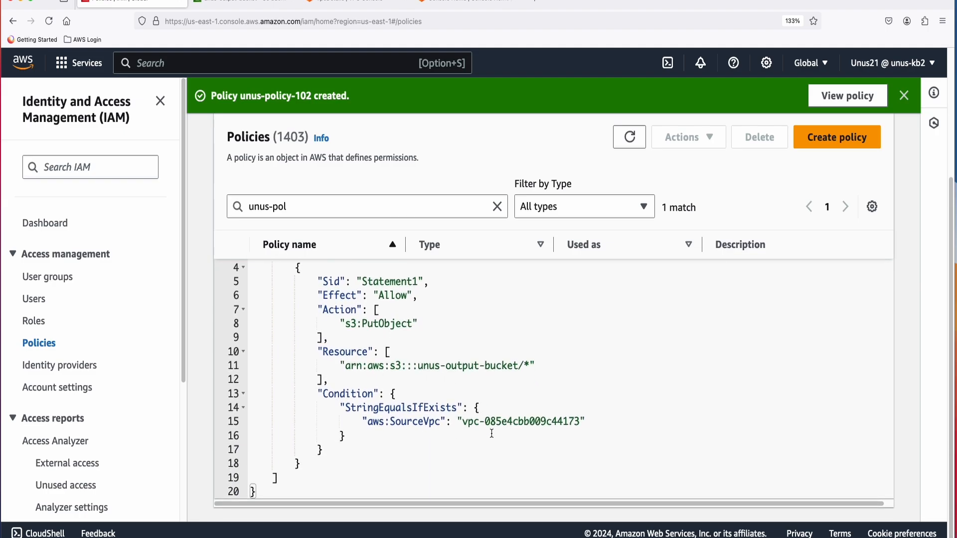